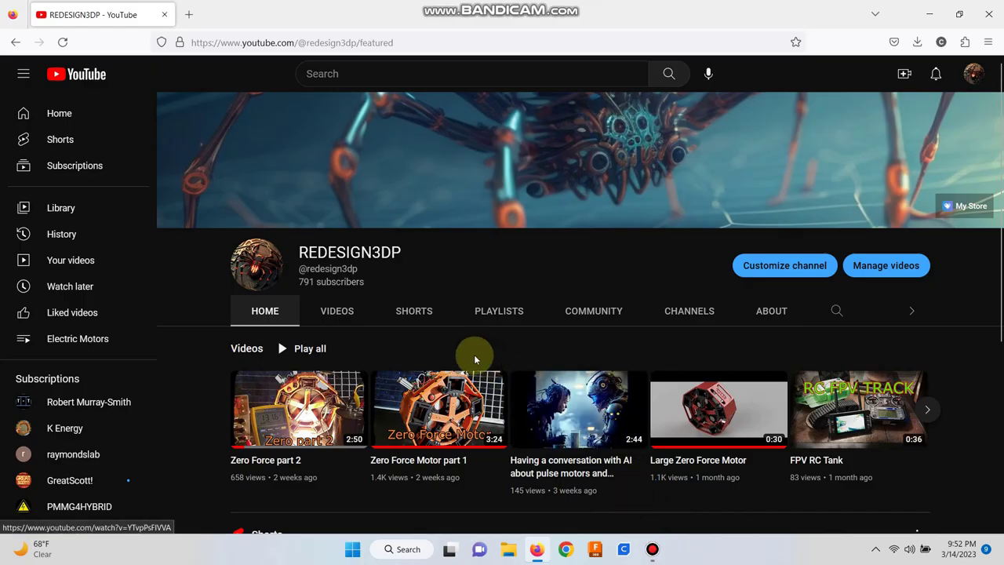
# Show the REDESIGN3DP Videos list and browse down to the oldest motor and solar uploads
pyautogui.click(354, 315)
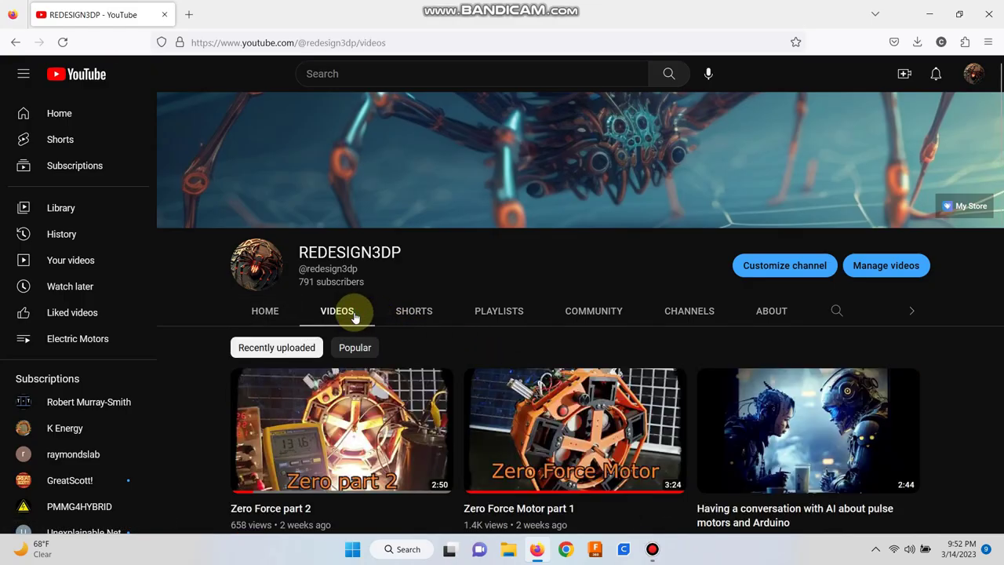
pyautogui.scroll(-2, 549, 388)
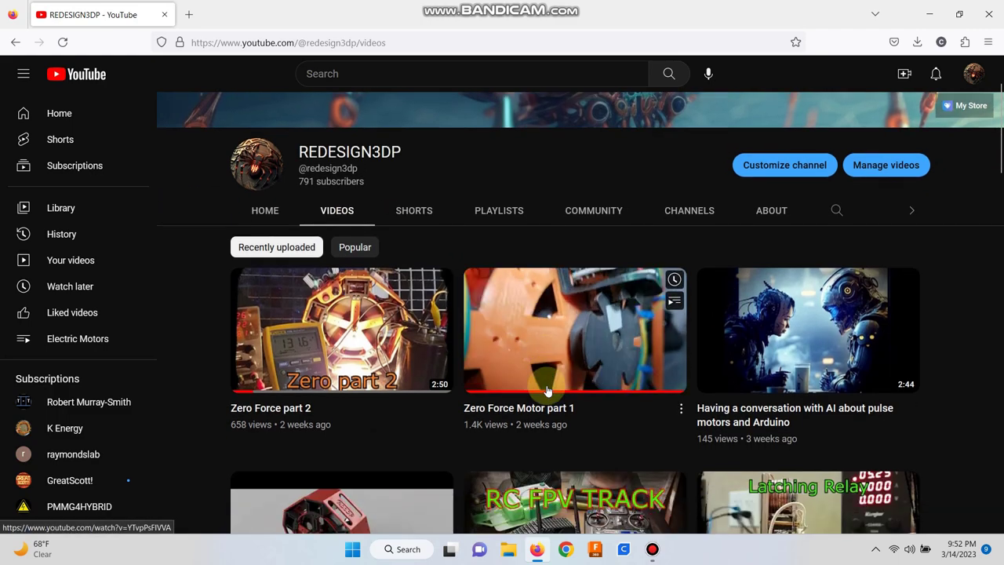
pyautogui.scroll(-1, 548, 391)
pyautogui.scroll(-2, 547, 391)
pyautogui.scroll(-1, 547, 391)
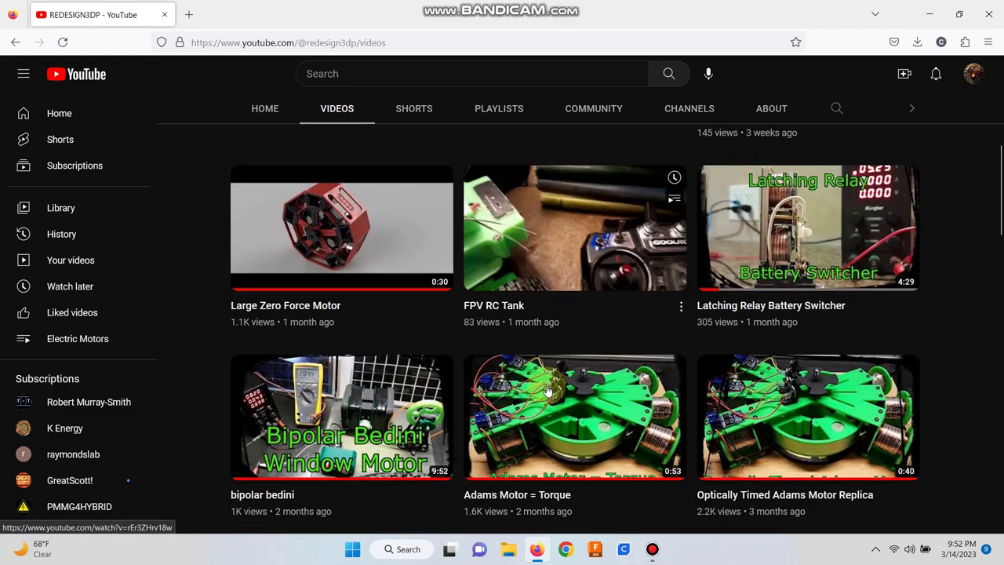
pyautogui.scroll(-3, 548, 390)
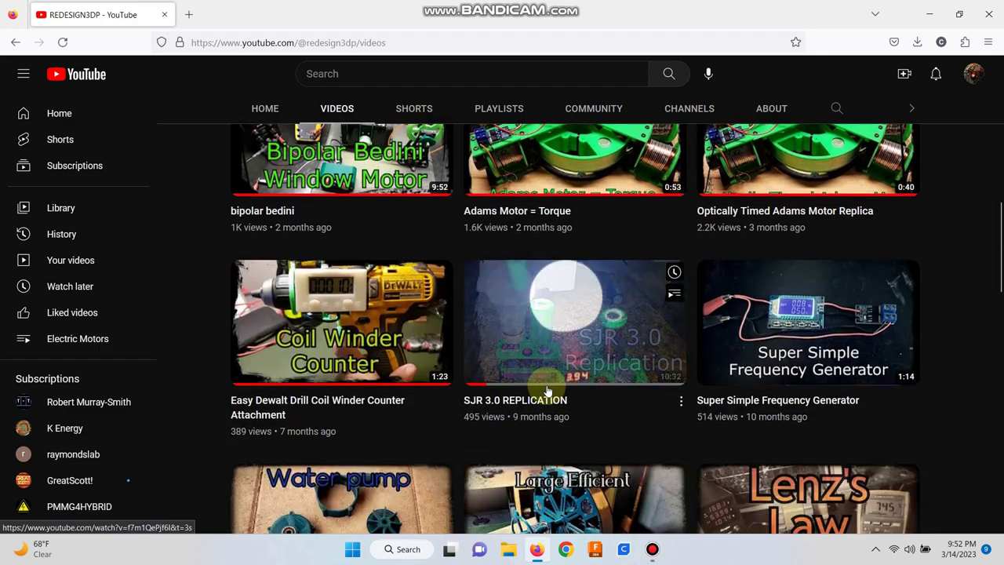
pyautogui.scroll(-1, 548, 390)
pyautogui.scroll(-1, 547, 390)
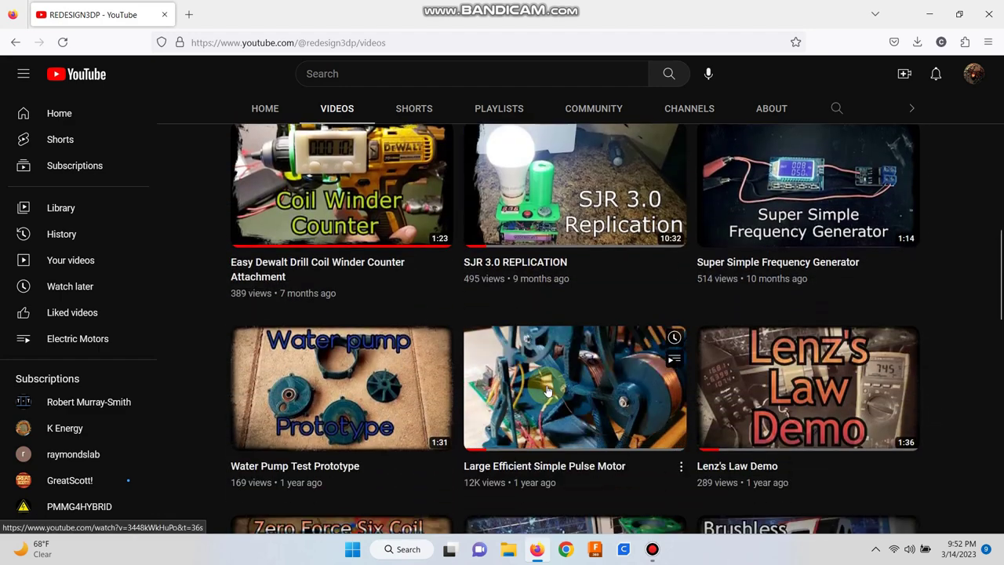
pyautogui.scroll(-1, 547, 390)
pyautogui.scroll(-2, 547, 389)
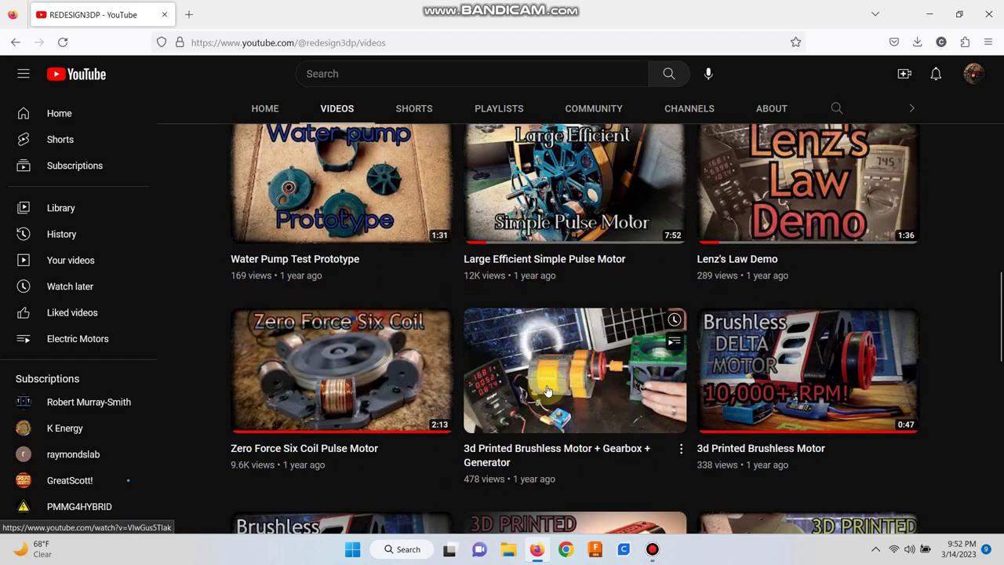
pyautogui.scroll(-3, 548, 389)
pyautogui.scroll(-1, 547, 390)
pyautogui.scroll(-2, 548, 389)
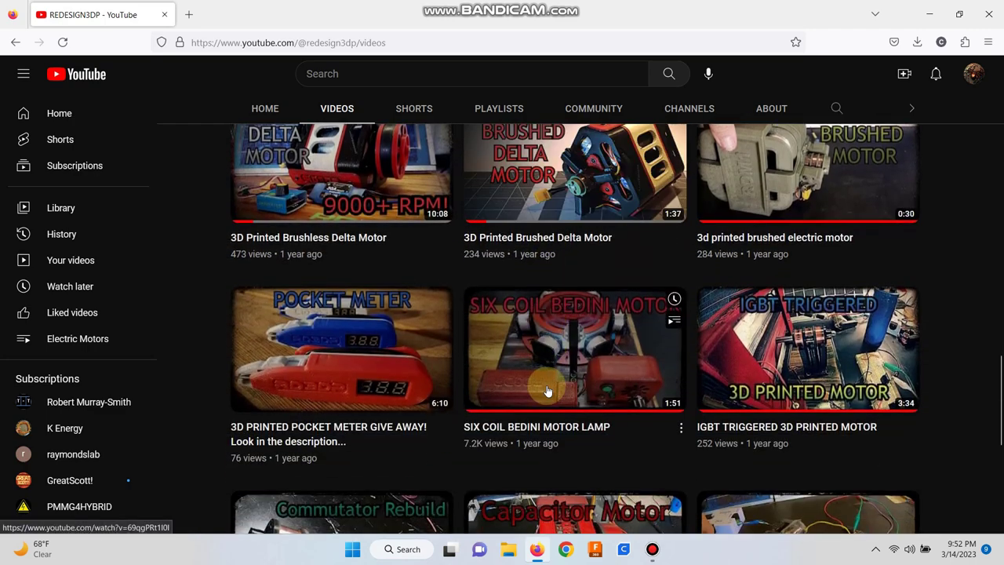
pyautogui.scroll(-2, 548, 389)
pyautogui.scroll(-2, 548, 390)
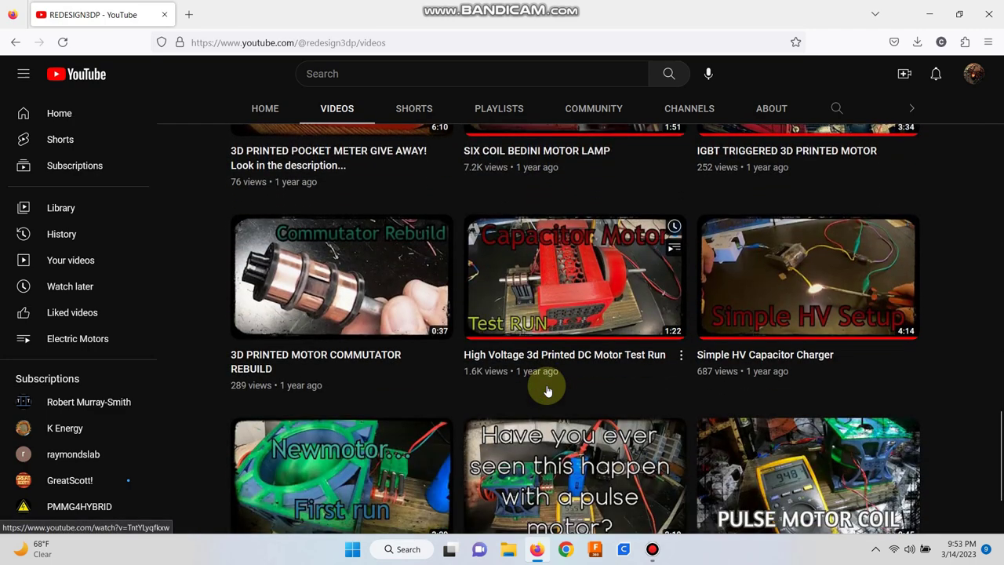
pyautogui.scroll(-3, 548, 390)
pyautogui.scroll(-1, 547, 390)
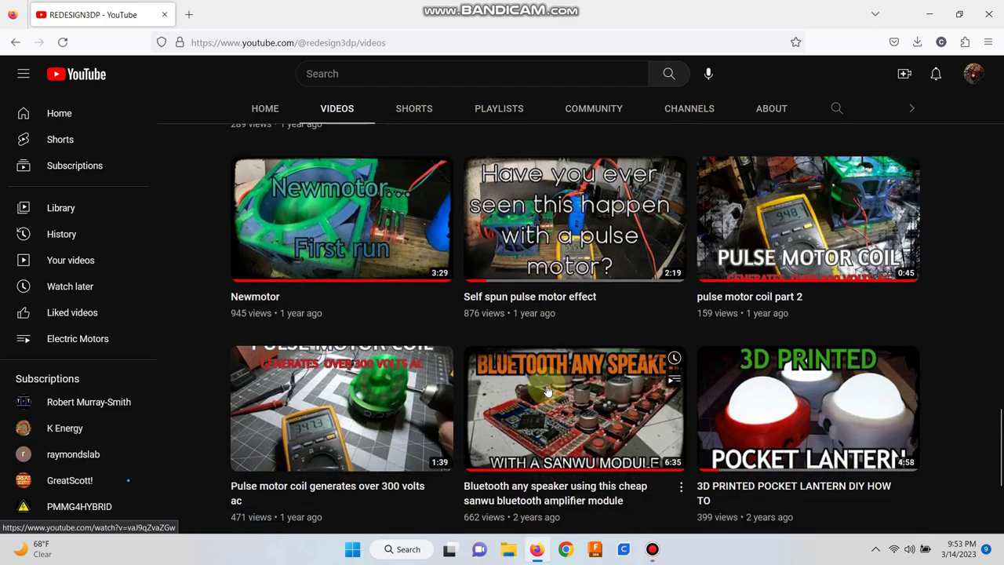
pyautogui.scroll(-3, 548, 390)
pyautogui.scroll(-1, 547, 390)
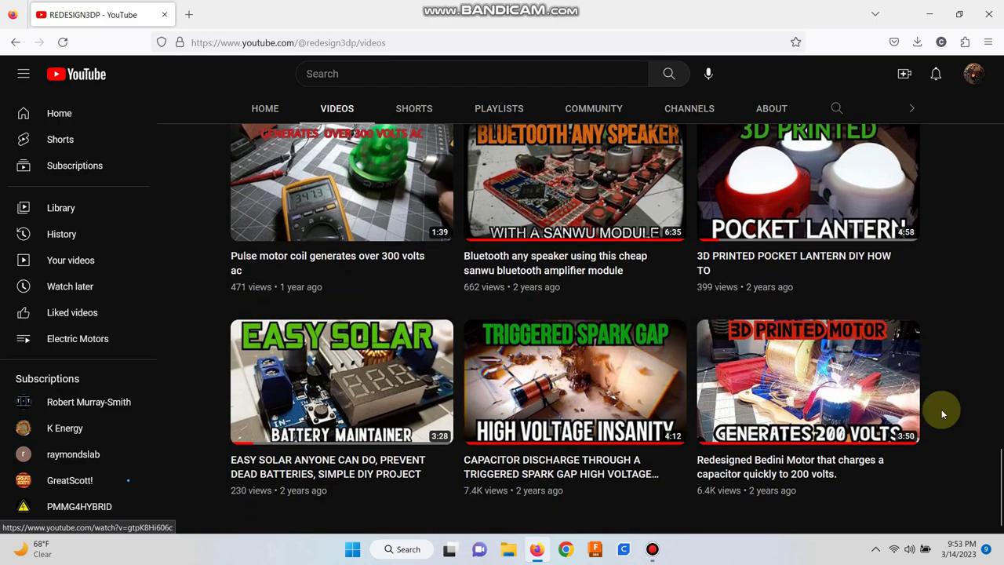
# Scroll the Coil Winder Counter page's description and STL list, then return to Download Now
pyautogui.moveTo(1000, 463); pyautogui.dragTo(999, 63)
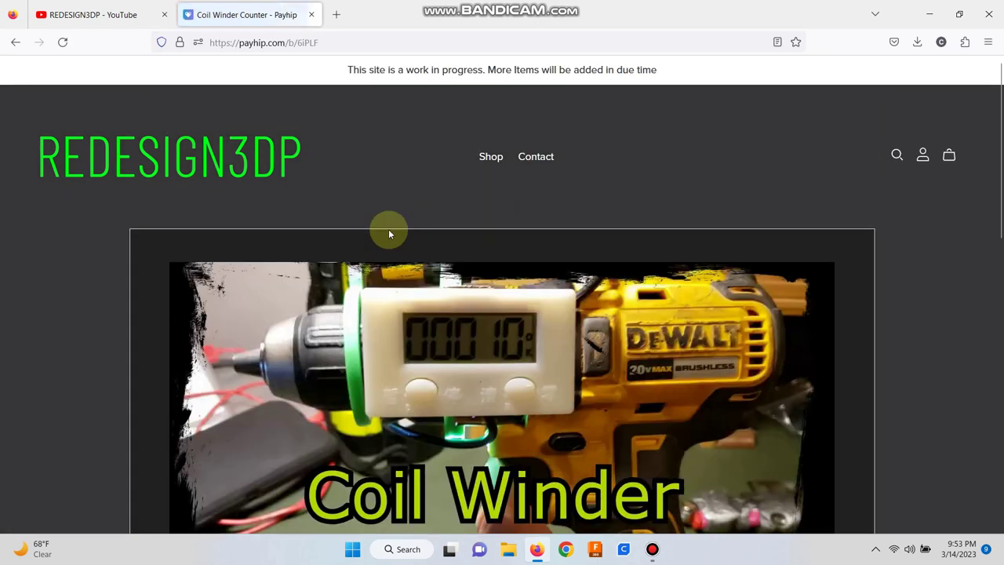
pyautogui.scroll(-1, 501, 239)
pyautogui.scroll(-2, 501, 239)
pyautogui.scroll(-2, 501, 243)
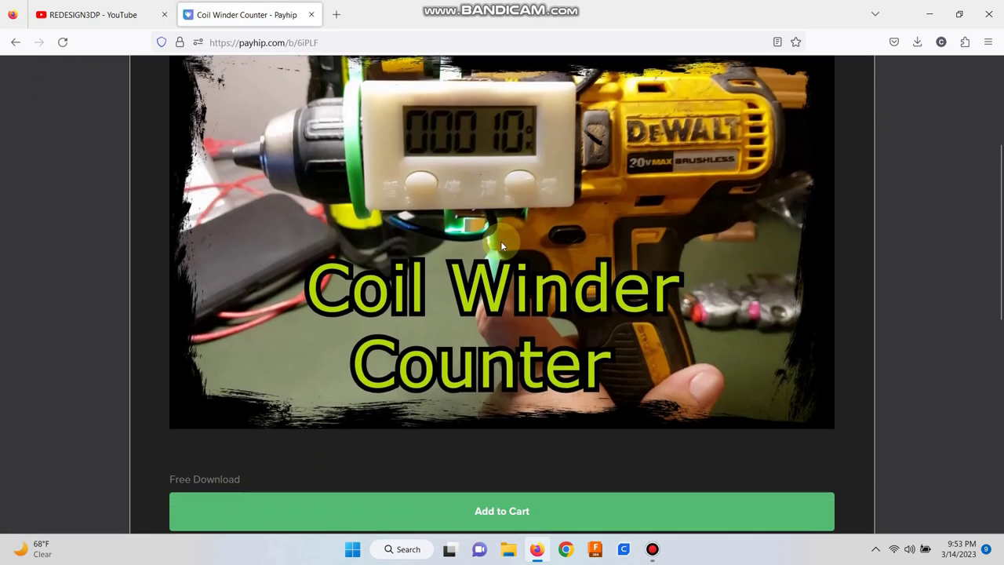
pyautogui.scroll(-1, 502, 245)
pyautogui.scroll(-3, 501, 245)
pyautogui.scroll(-3, 502, 246)
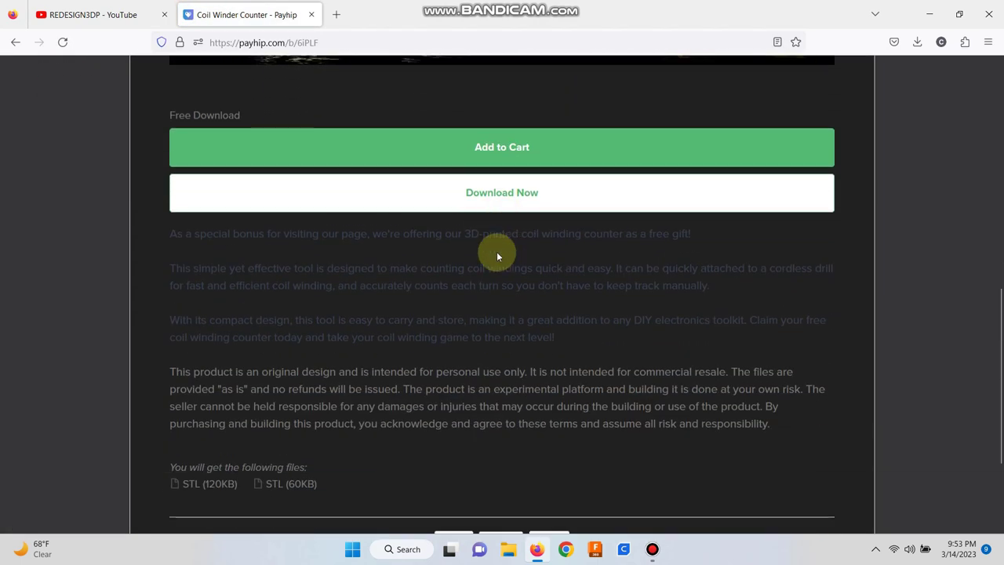
pyautogui.scroll(-1, 497, 255)
pyautogui.scroll(-2, 497, 258)
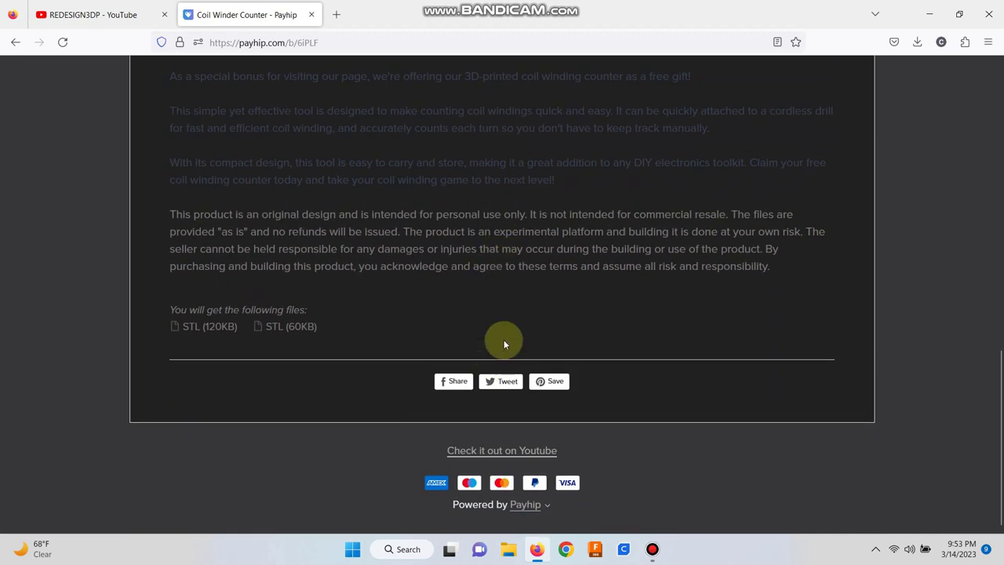
pyautogui.scroll(4, 504, 342)
pyautogui.scroll(3, 506, 337)
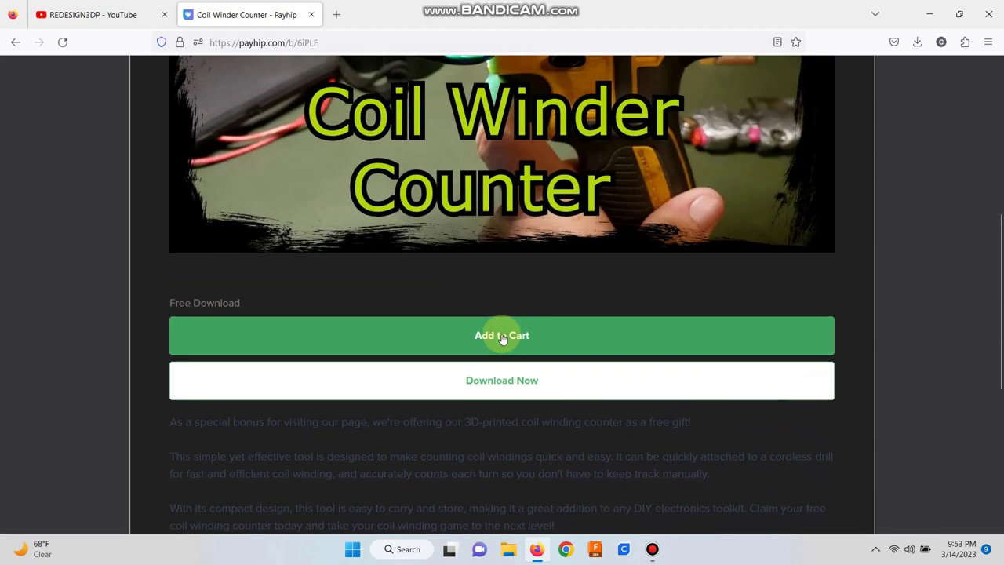
# Request the free Coil Winder Counter download, entering the email and name 're'
pyautogui.click(489, 381)
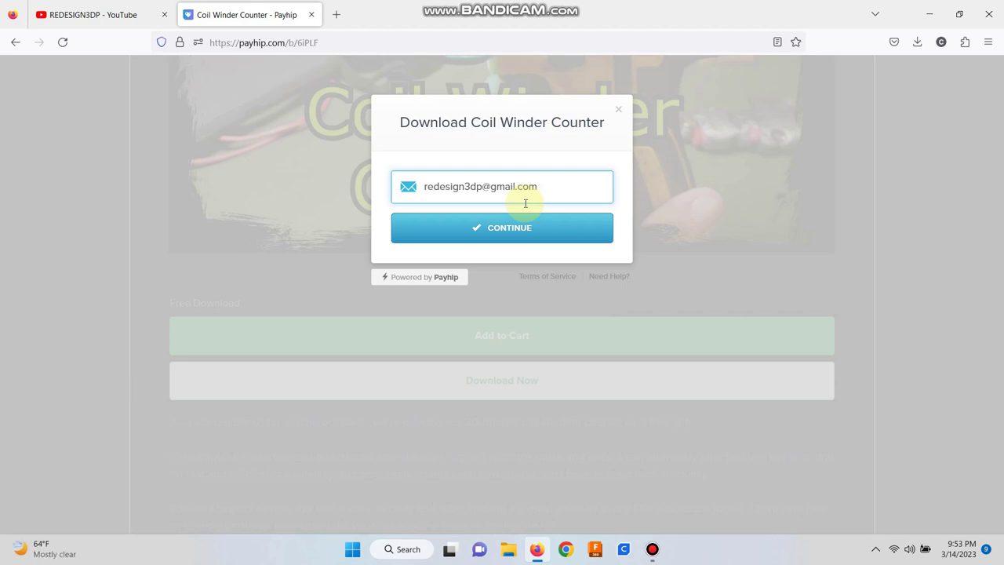
pyautogui.click(515, 227)
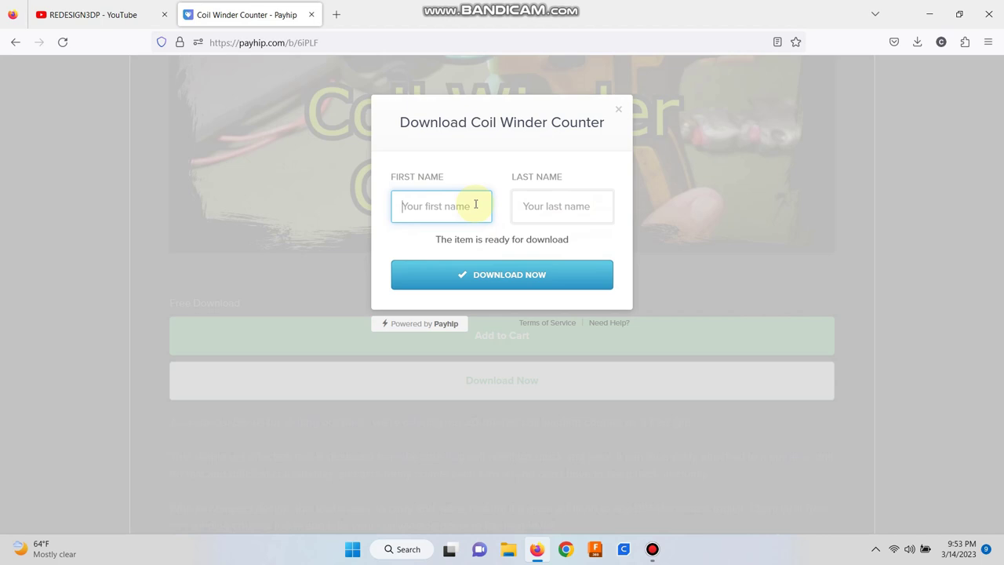
pyautogui.write('re')
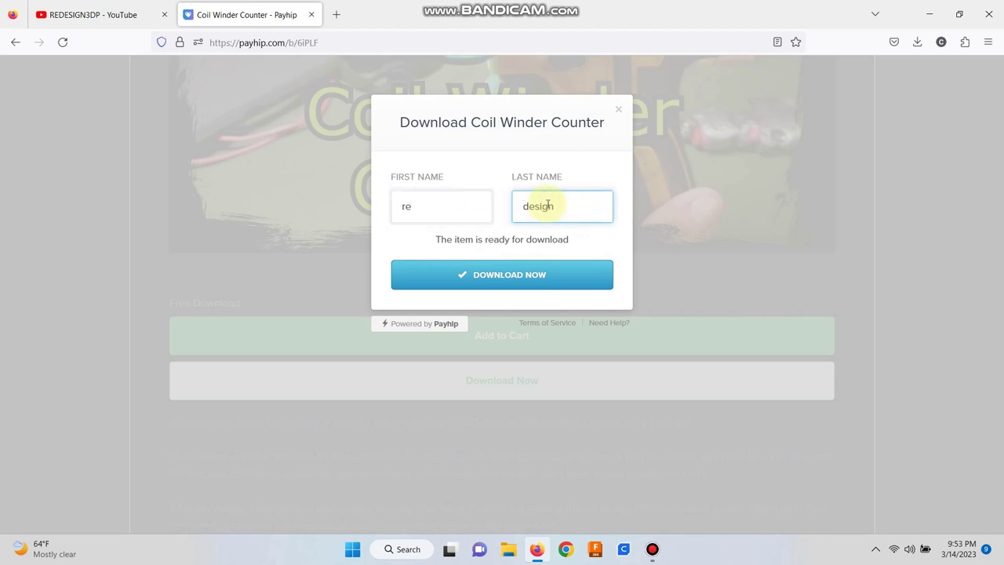
pyautogui.click(486, 268)
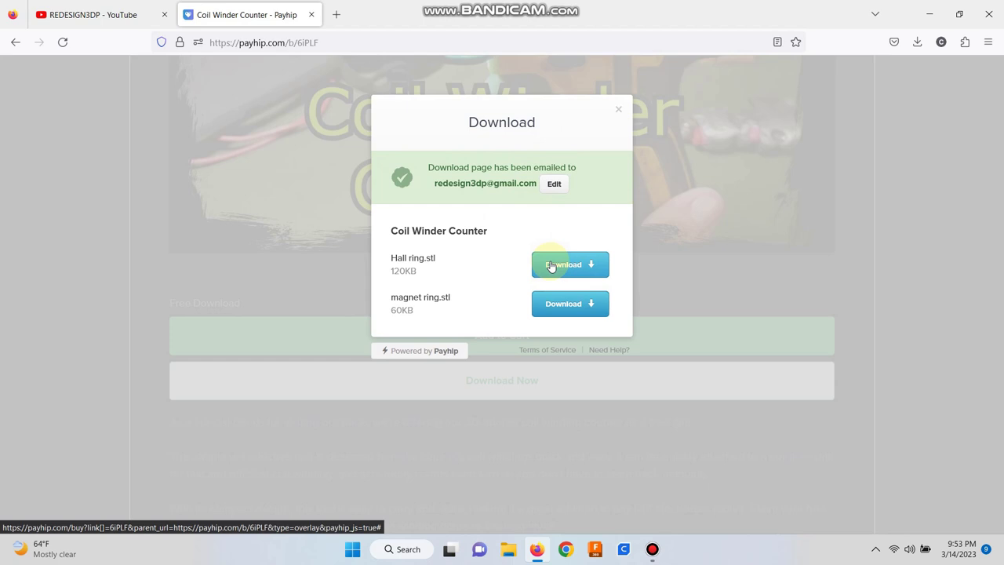
# Download Hall ring.stl and magnet ring.stl, then close the browser
pyautogui.click(551, 266)
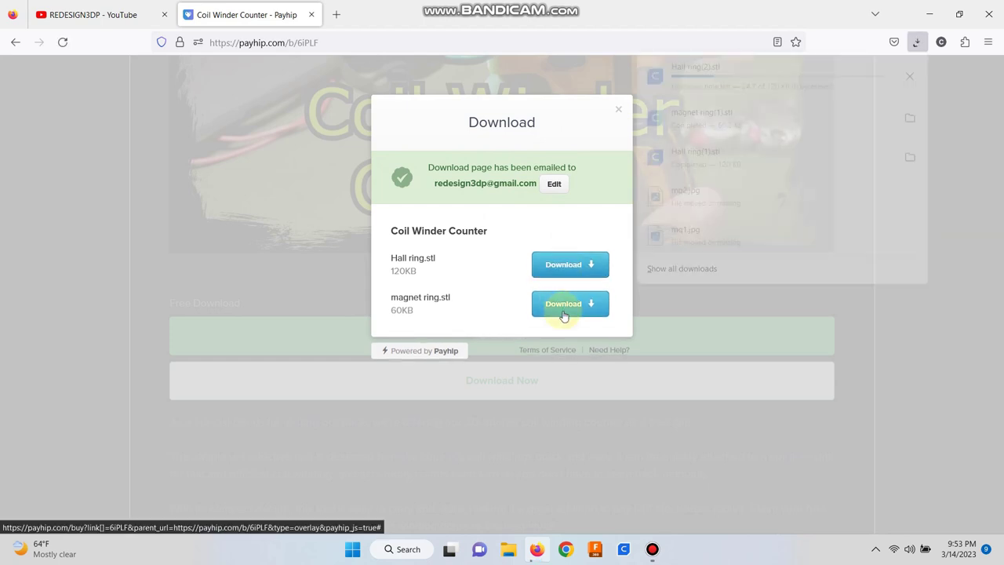
pyautogui.click(563, 314)
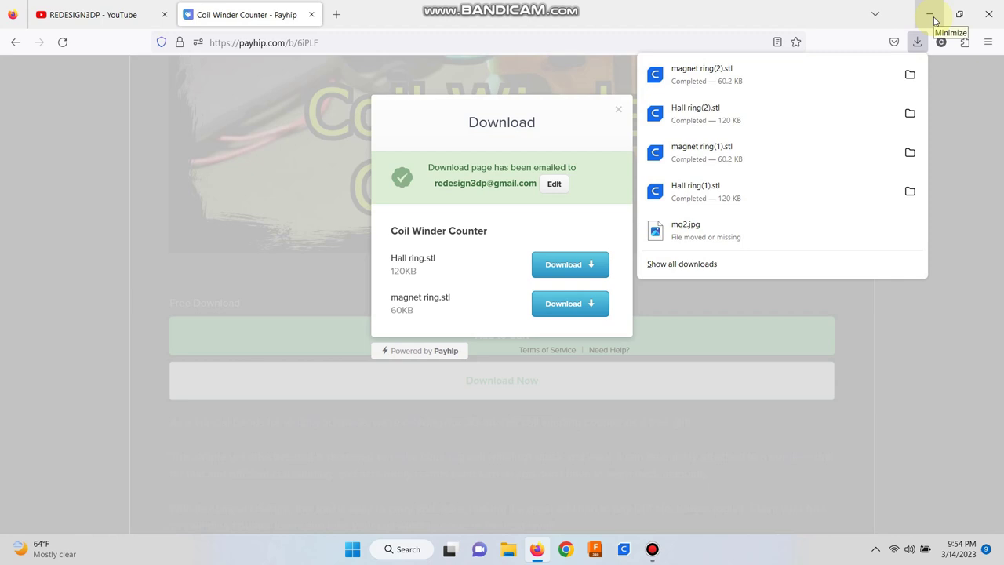
pyautogui.click(932, 16)
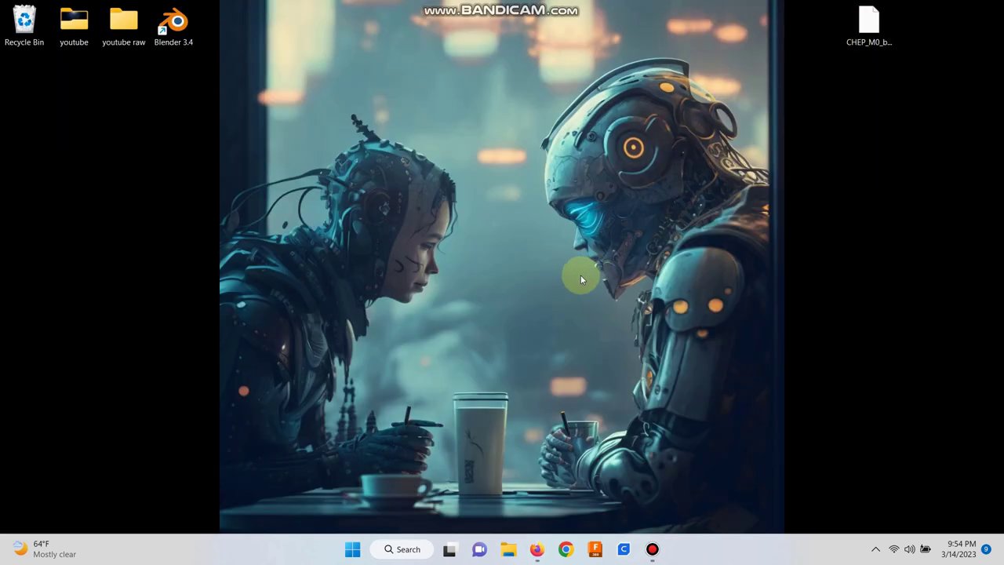
# Launch Cura and open magnet ring(2) from the Downloads folder
pyautogui.click(619, 547)
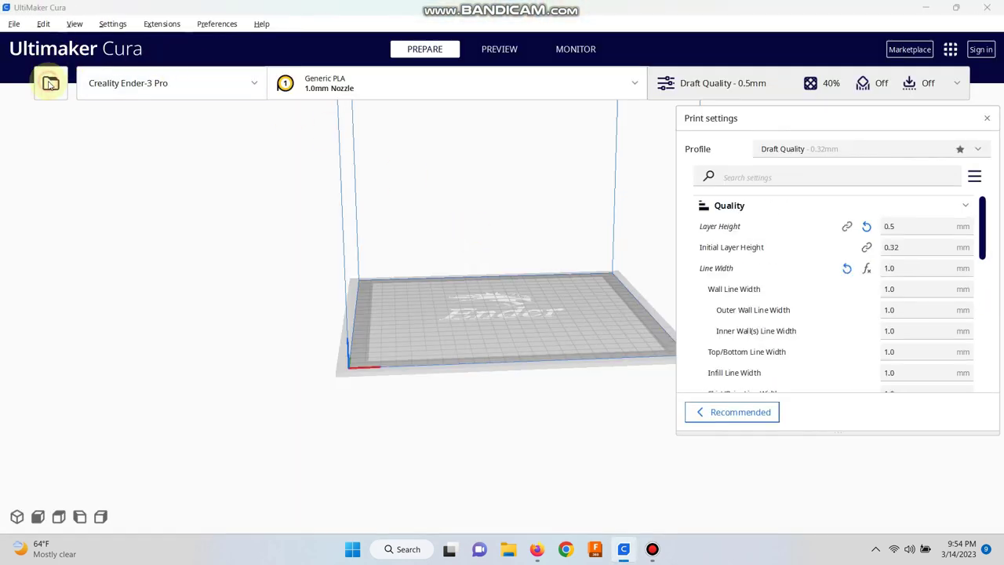
pyautogui.click(50, 84)
pyautogui.click(55, 166)
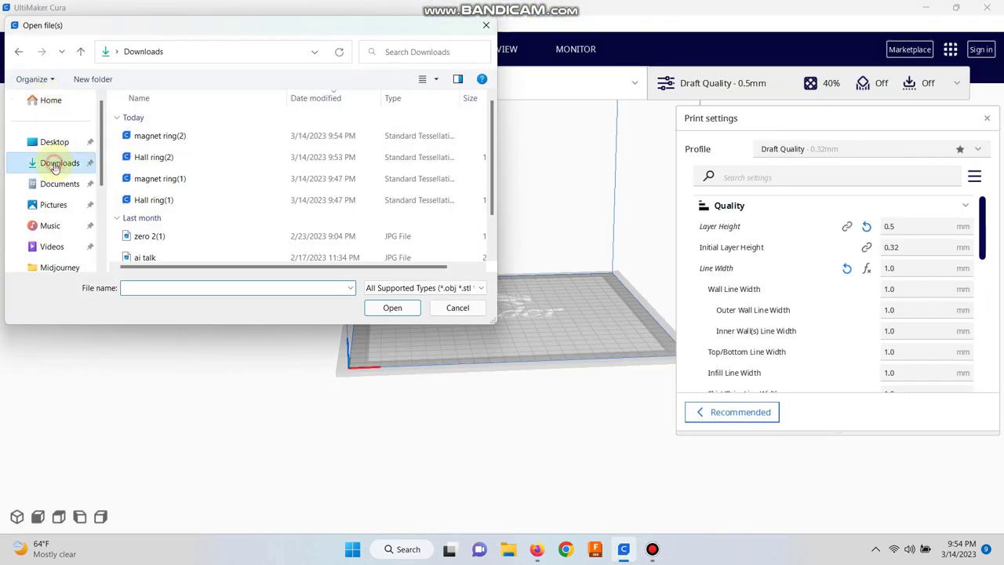
pyautogui.doubleClick(131, 139)
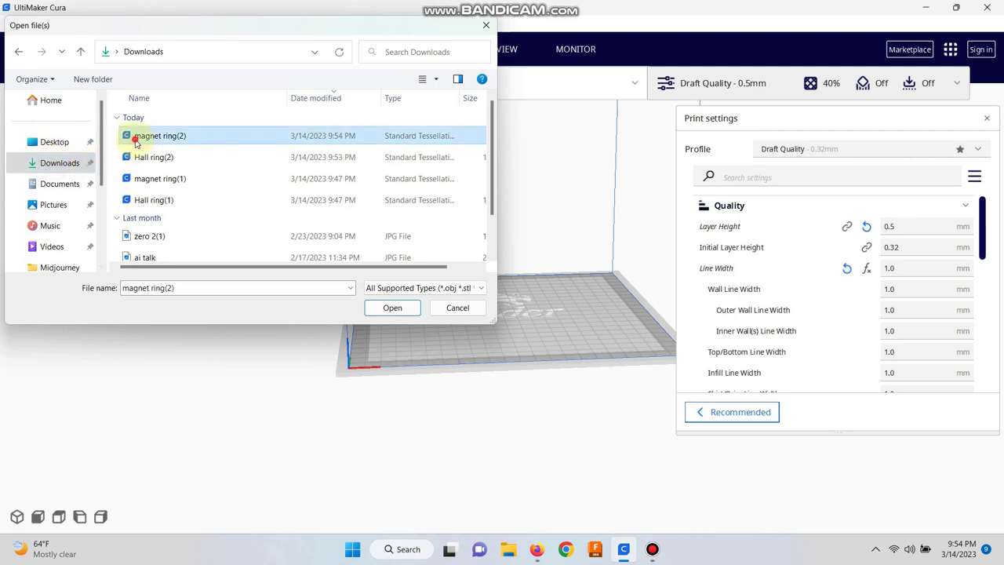
# Rotate the magnet ring to lie flat and slide it to the left of the plate
pyautogui.click(516, 261)
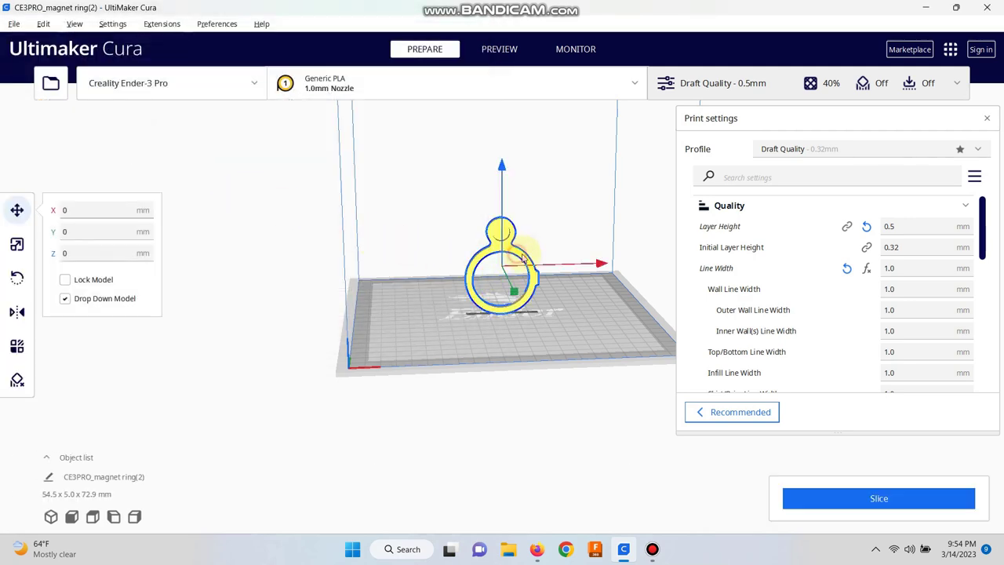
pyautogui.moveTo(516, 260); pyautogui.dragTo(403, 265, button='right')
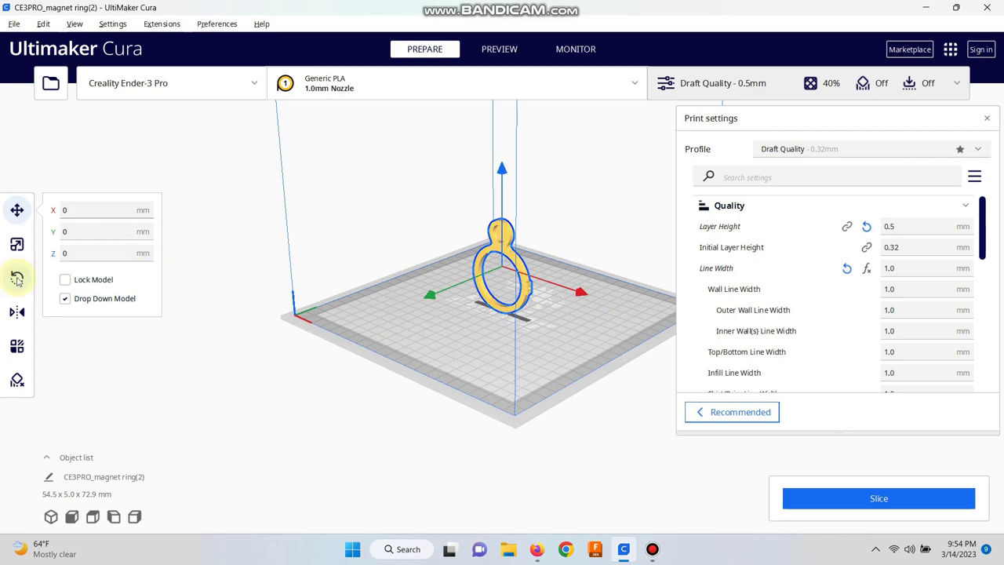
pyautogui.click(16, 278)
pyautogui.scroll(2, 502, 235)
pyautogui.scroll(2, 517, 184)
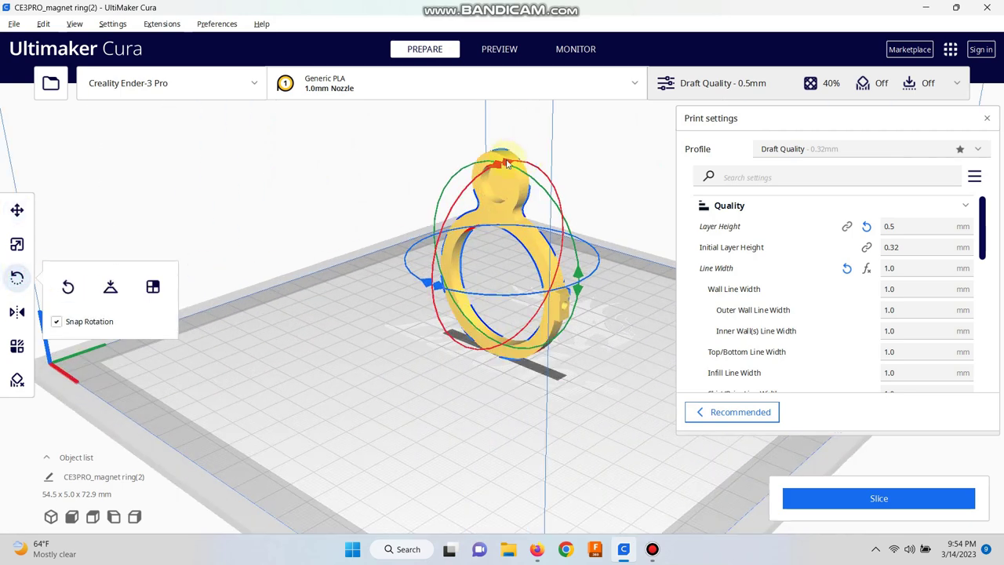
pyautogui.moveTo(507, 163); pyautogui.dragTo(482, 180)
pyautogui.moveTo(482, 179); pyautogui.dragTo(392, 224, button='right')
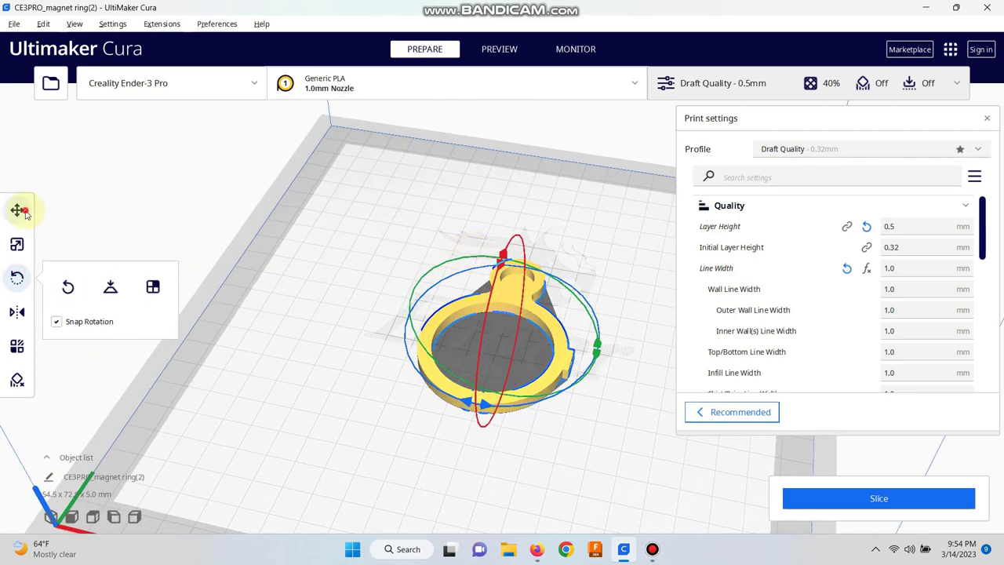
pyautogui.click(23, 212)
pyautogui.moveTo(602, 349); pyautogui.dragTo(505, 340)
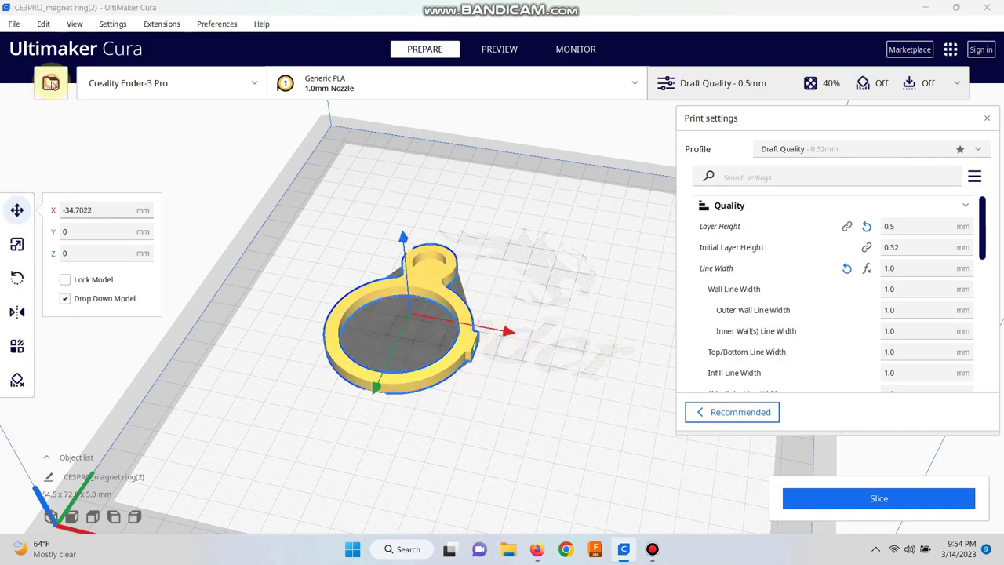
# Load the second ring file and tip it over to lie flat on the plate
pyautogui.click(51, 84)
pyautogui.doubleClick(149, 157)
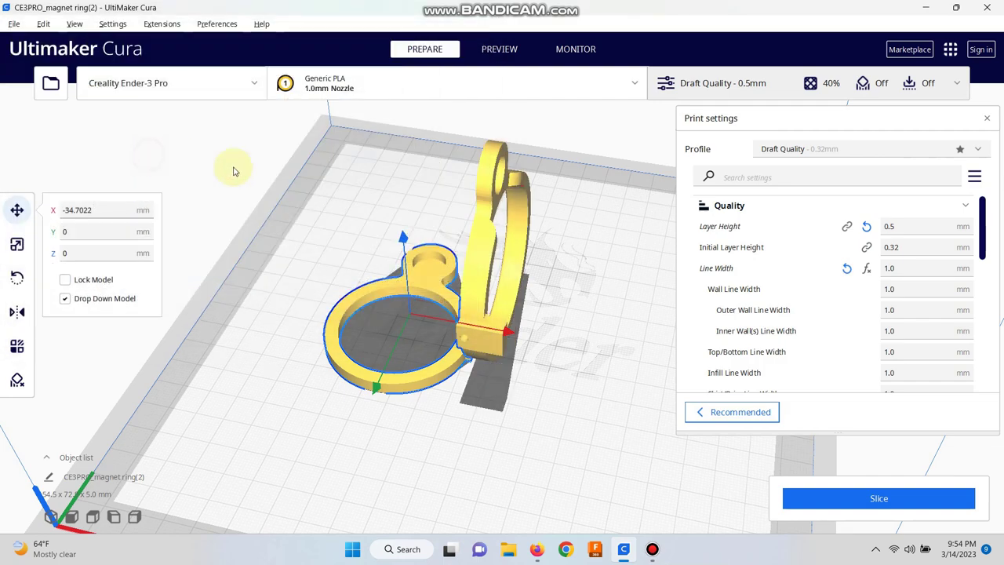
pyautogui.click(484, 189)
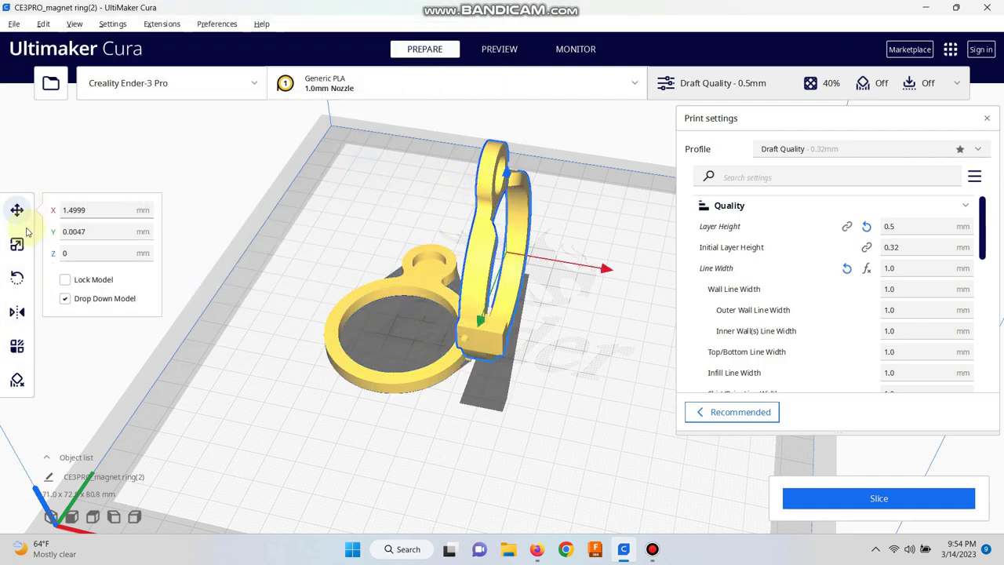
pyautogui.click(17, 278)
pyautogui.moveTo(590, 243)
pyautogui.mouseDown(button='right')
pyautogui.moveTo(621, 152)
pyautogui.moveTo(622, 205)
pyautogui.mouseUp(button='right')
pyautogui.moveTo(603, 235); pyautogui.dragTo(601, 230)
pyautogui.moveTo(439, 180); pyautogui.dragTo(88, 227, button='right')
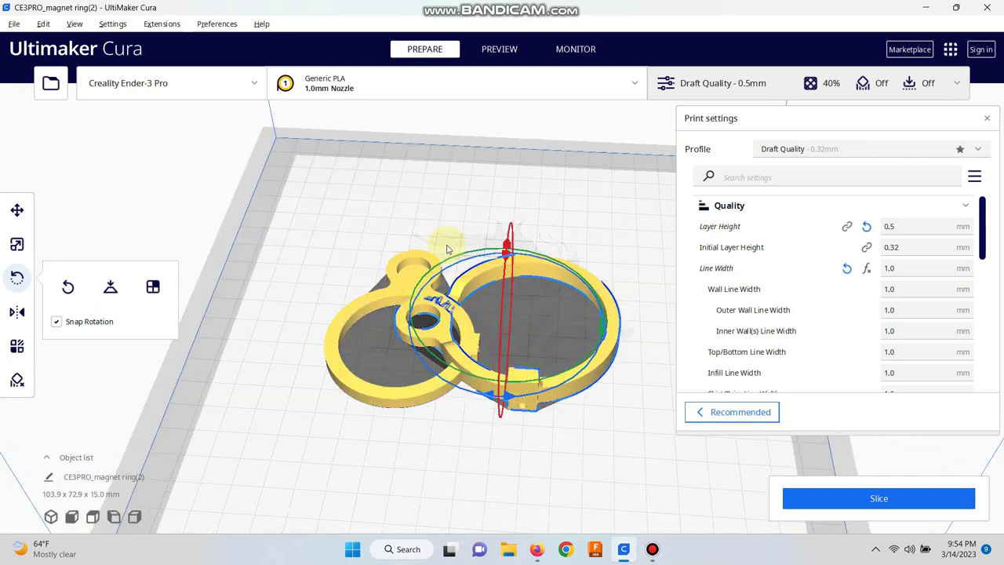
# Turn the second ring's loop upward and place it right of the first, in line
pyautogui.click(16, 209)
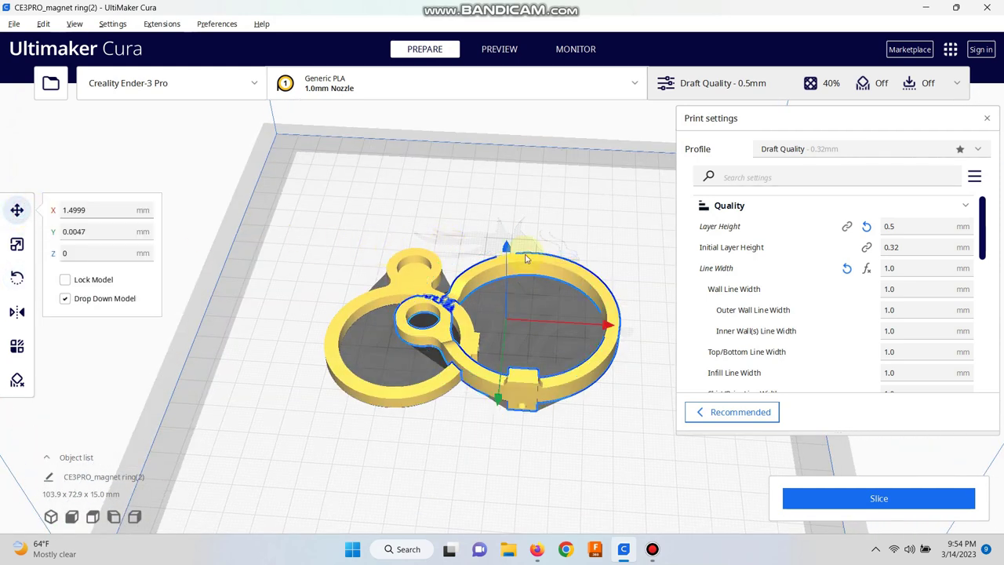
pyautogui.moveTo(525, 259); pyautogui.dragTo(571, 258)
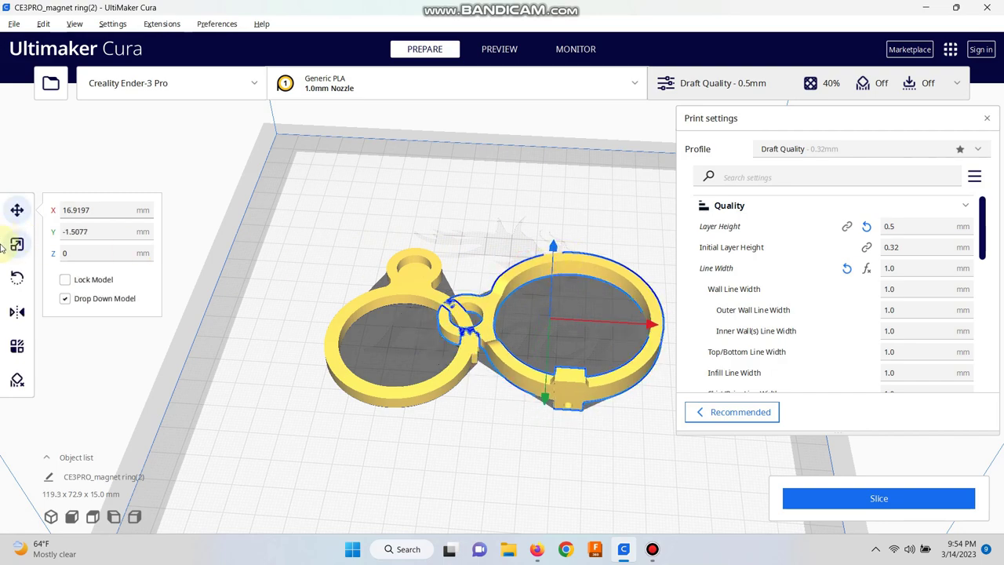
pyautogui.click(16, 278)
pyautogui.moveTo(625, 270); pyautogui.dragTo(610, 320, button='right')
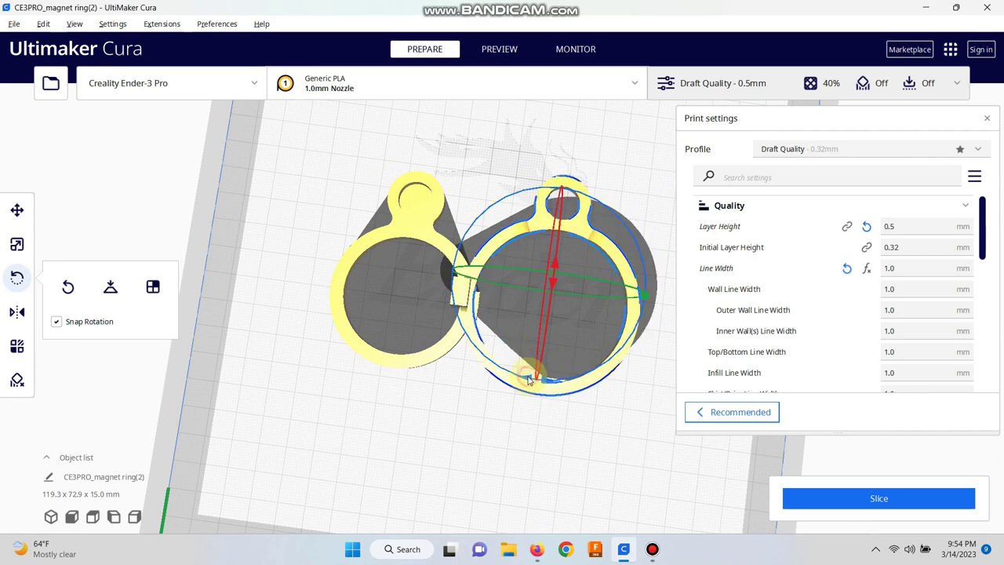
pyautogui.moveTo(530, 380); pyautogui.dragTo(529, 323)
pyautogui.click(17, 211)
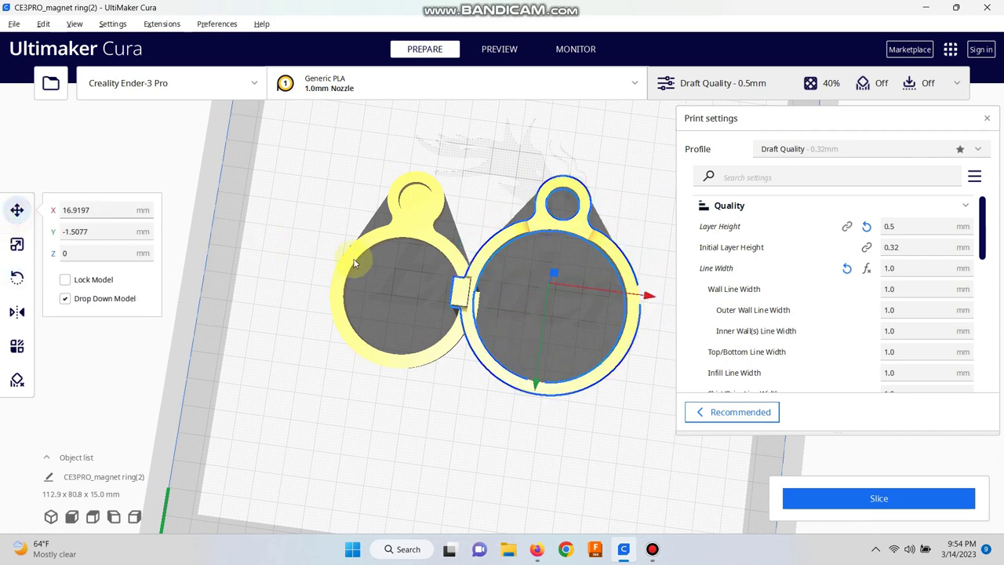
pyautogui.moveTo(644, 297); pyautogui.dragTo(679, 298)
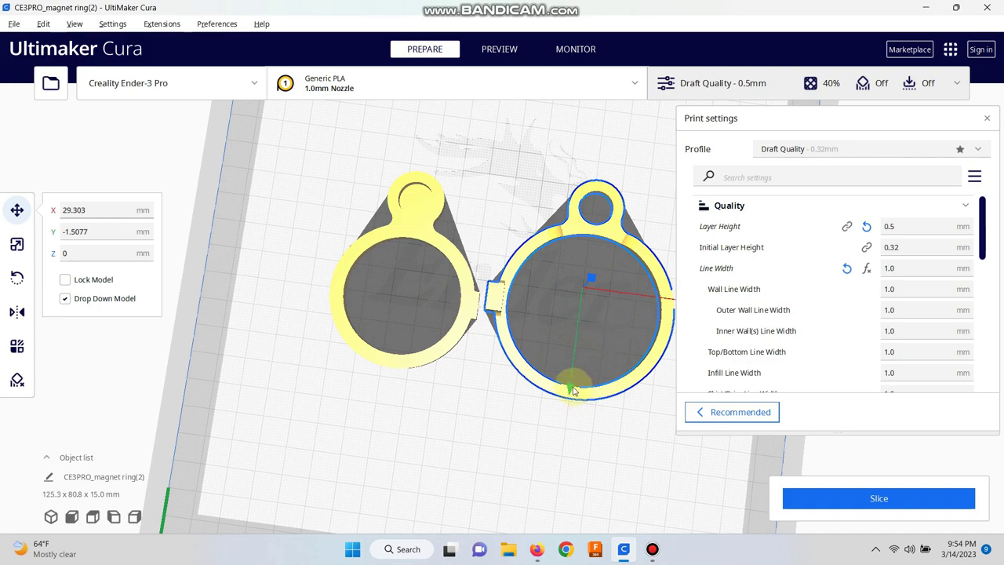
pyautogui.moveTo(572, 393); pyautogui.dragTo(571, 399)
# Orbit and zoom around the plate to inspect the two rings
pyautogui.moveTo(571, 398)
pyautogui.mouseDown(button='right')
pyautogui.moveTo(550, 327)
pyautogui.moveTo(566, 290)
pyautogui.mouseUp(button='right')
pyautogui.scroll(2, 178, 309)
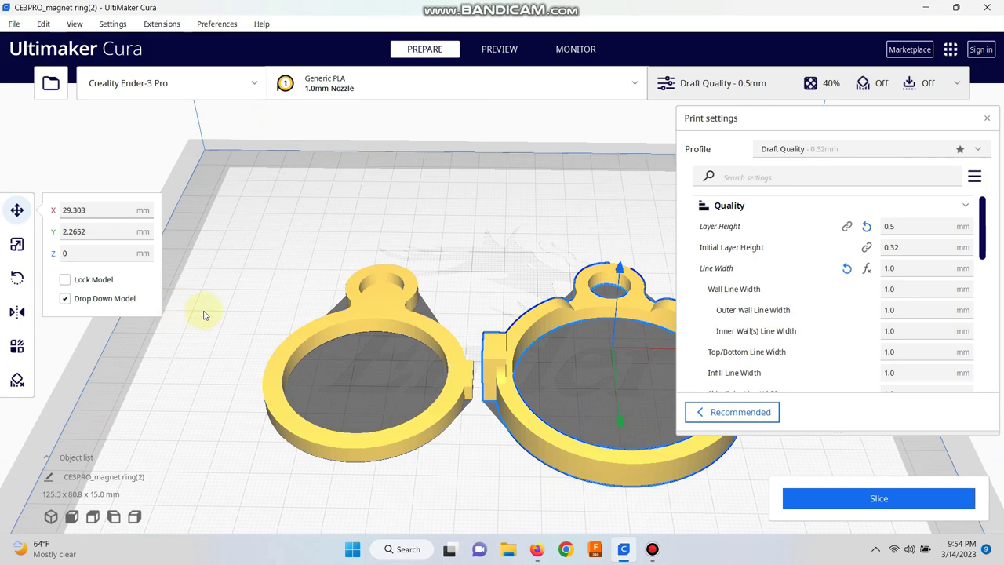
pyautogui.moveTo(203, 314)
pyautogui.mouseDown(button='right')
pyautogui.moveTo(578, 330)
pyautogui.moveTo(375, 355)
pyautogui.moveTo(253, 341)
pyautogui.mouseUp(button='right')
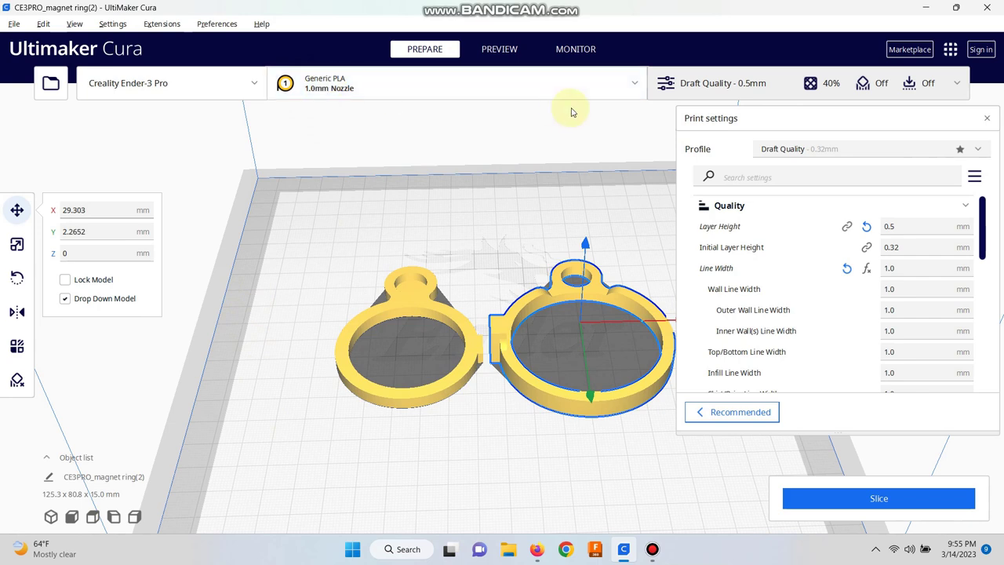
pyautogui.moveTo(719, 226)
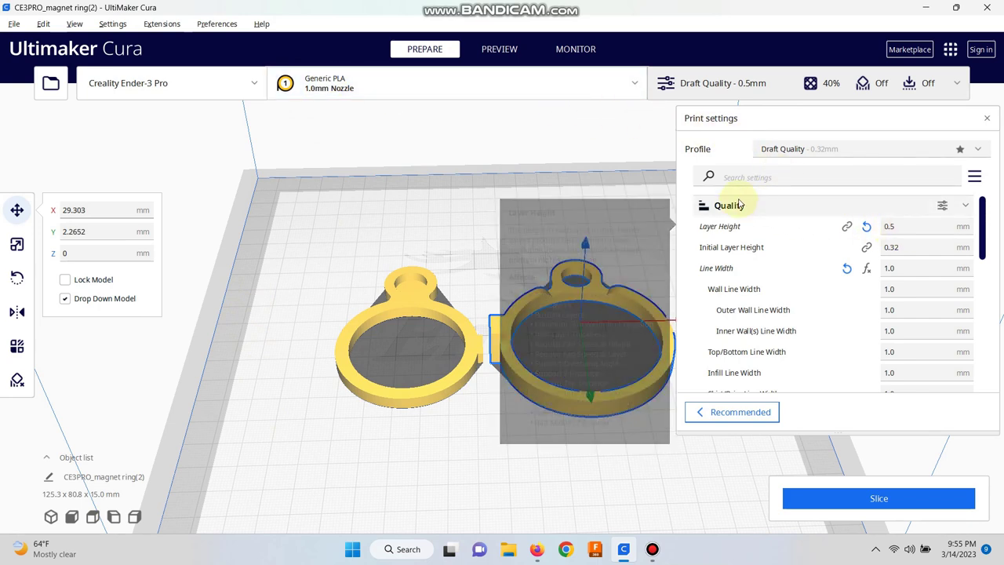
# Collapse Quality settings and slice both rings for a 24-minute, 16 g print
pyautogui.click(735, 206)
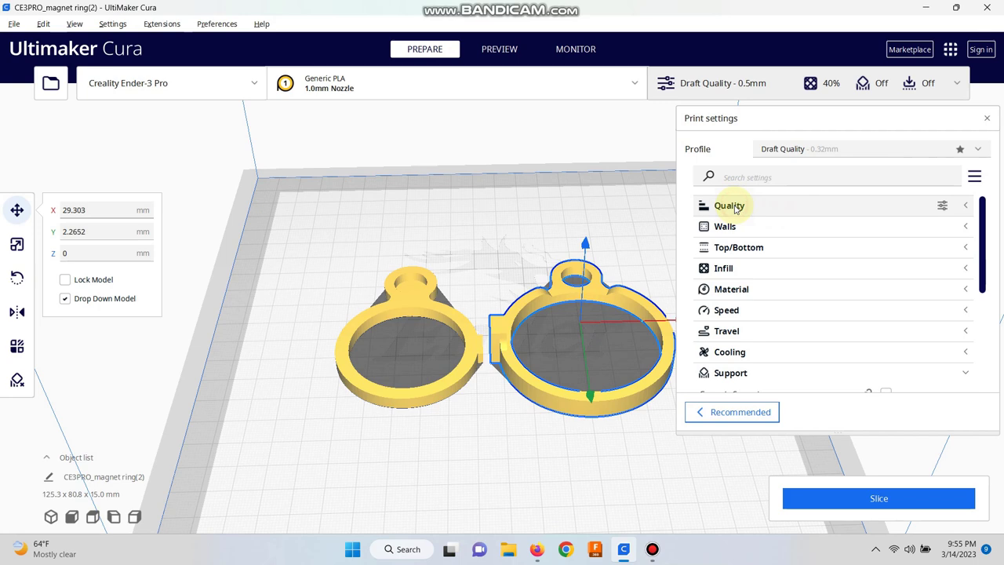
pyautogui.click(805, 494)
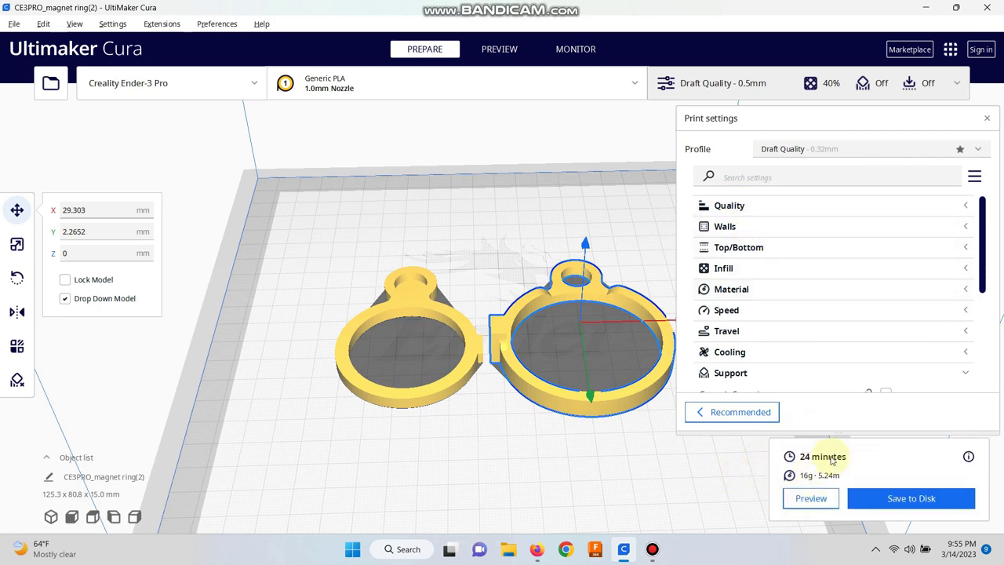